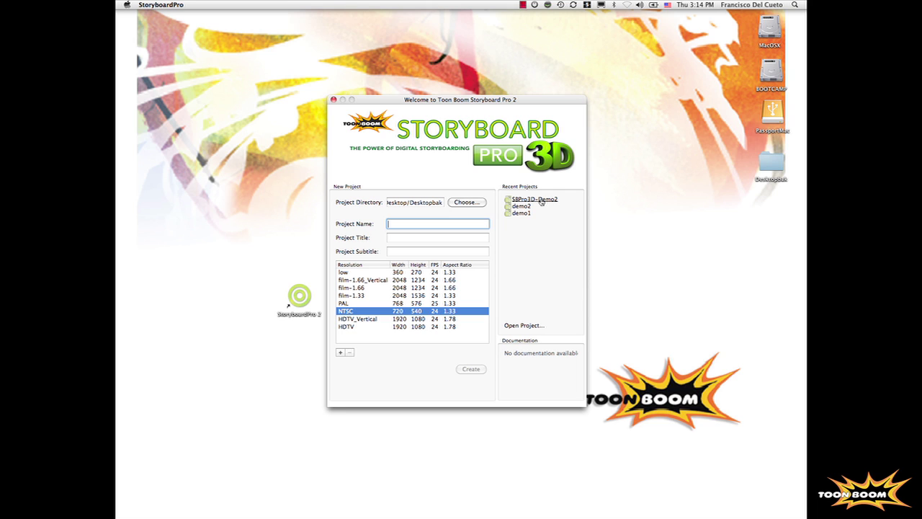
Open the recent project SBPro3D-Demo2 and its first panel, scene 11.
double_click(542, 200)
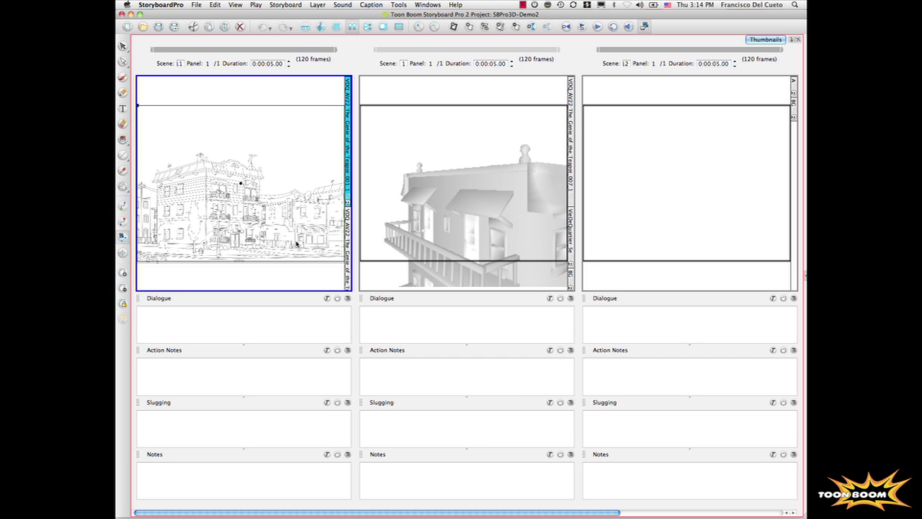
double_click(295, 244)
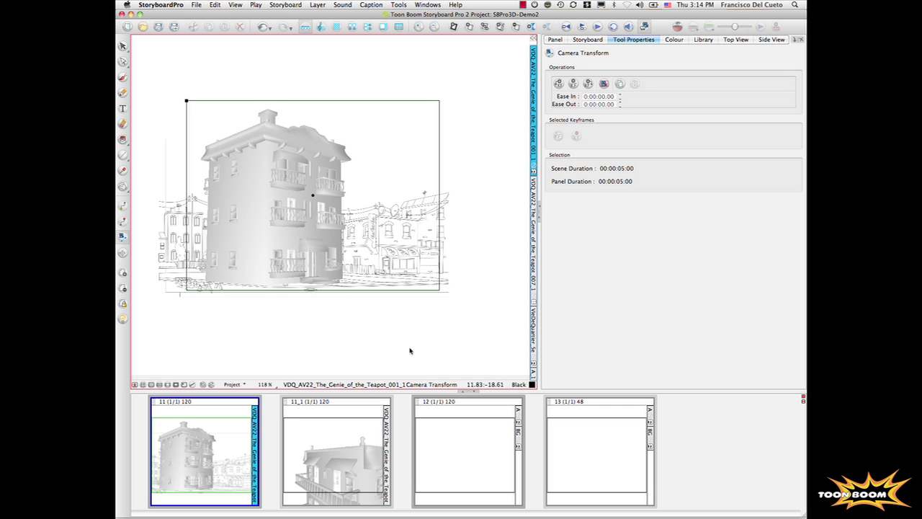
Inspect scene 11's house and camera in a zoomed, panned Top View, then return to camera properties.
click(737, 39)
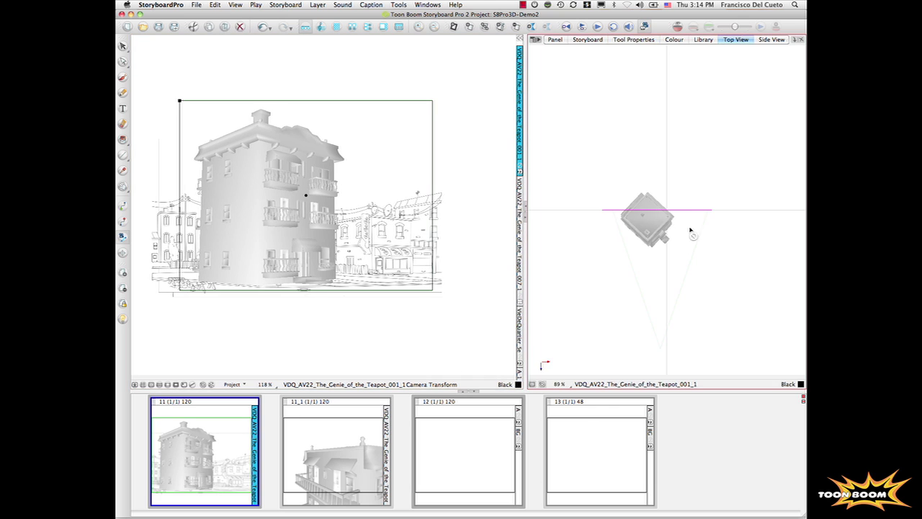
scroll(661, 249, up, 5)
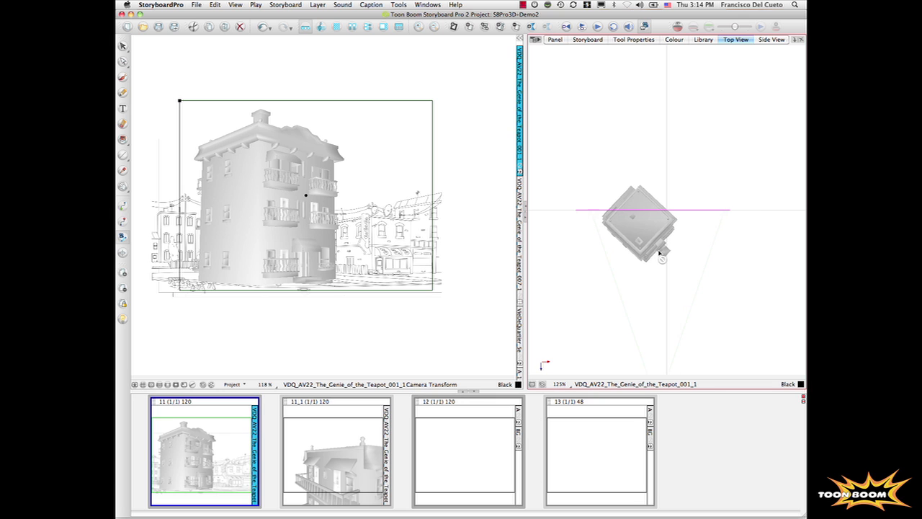
scroll(662, 256, up, 1)
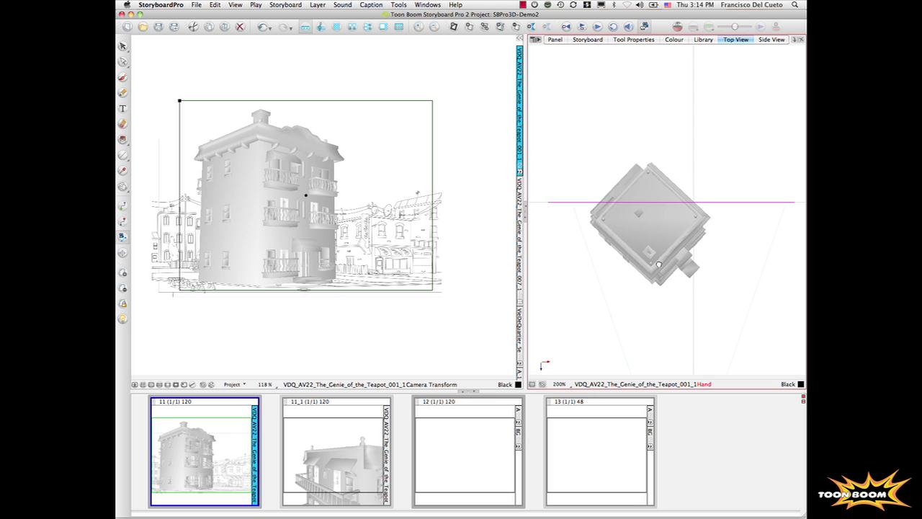
drag(661, 256, 649, 258)
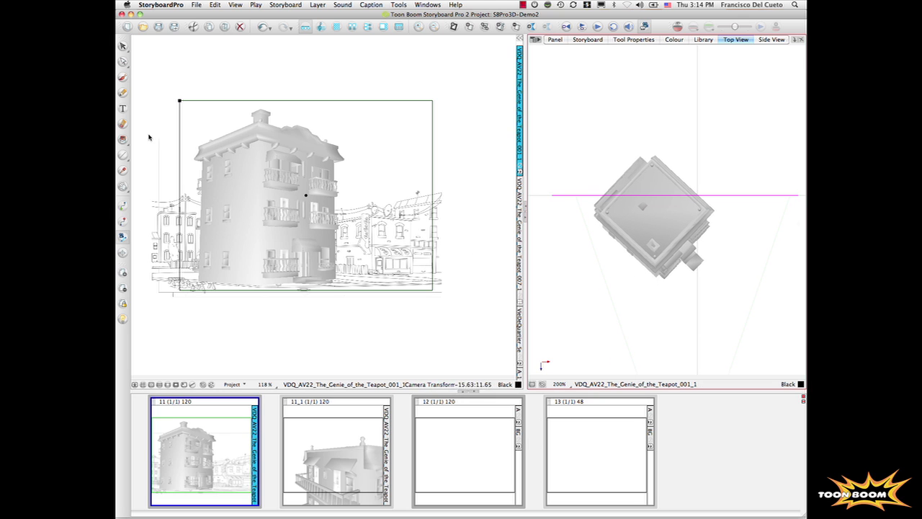
click(624, 41)
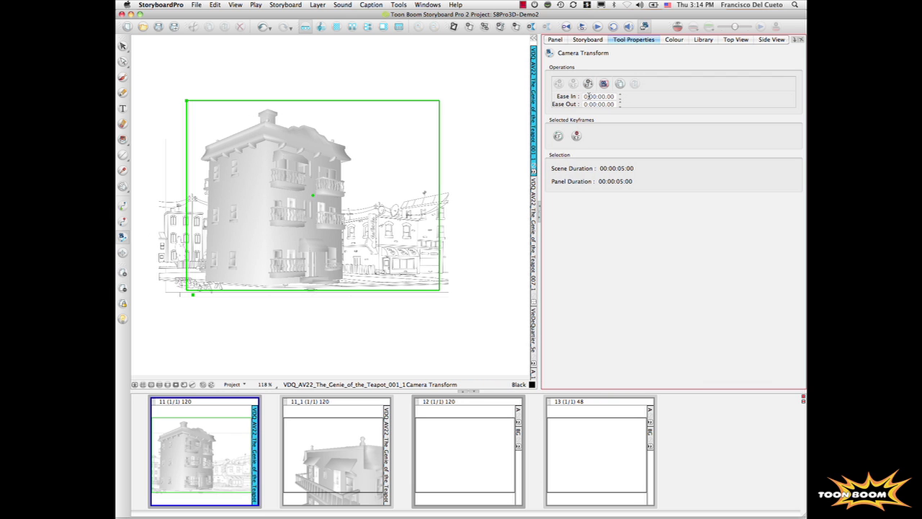
On panel 11_1, add a new drawing layer A with the Brush tool.
click(349, 420)
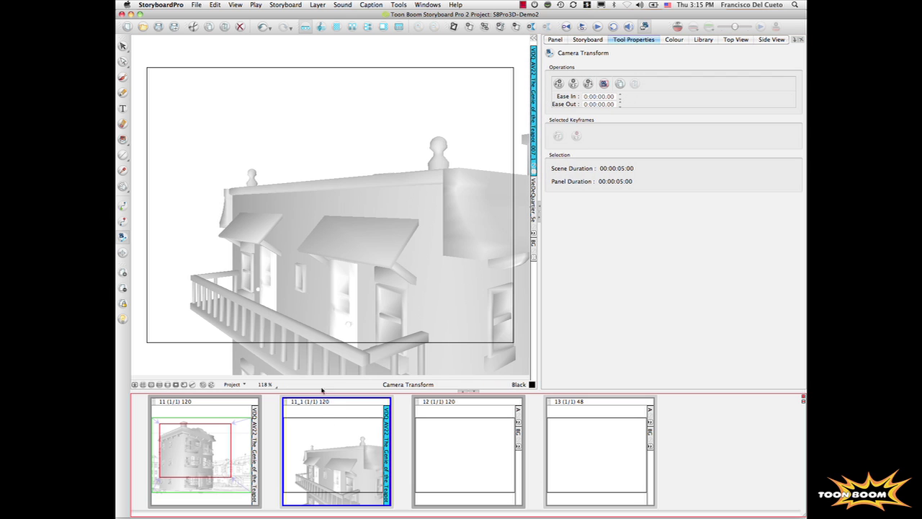
click(123, 79)
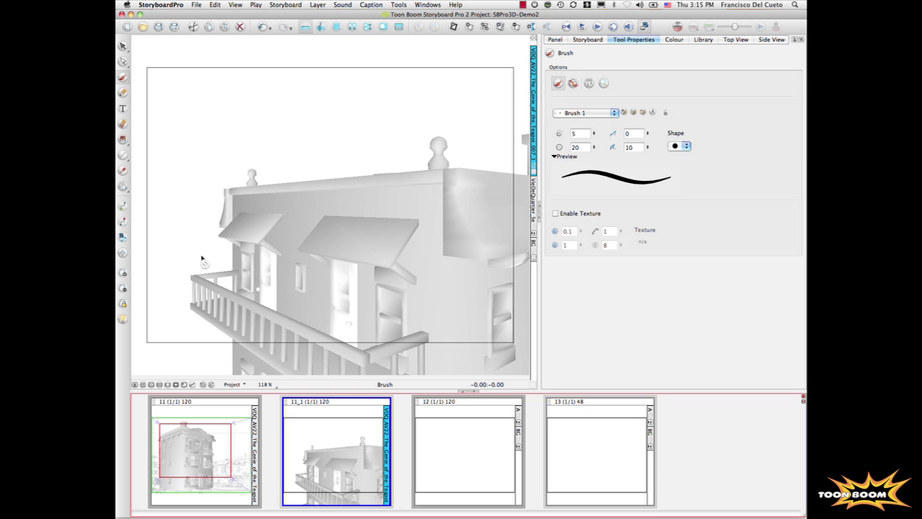
click(124, 275)
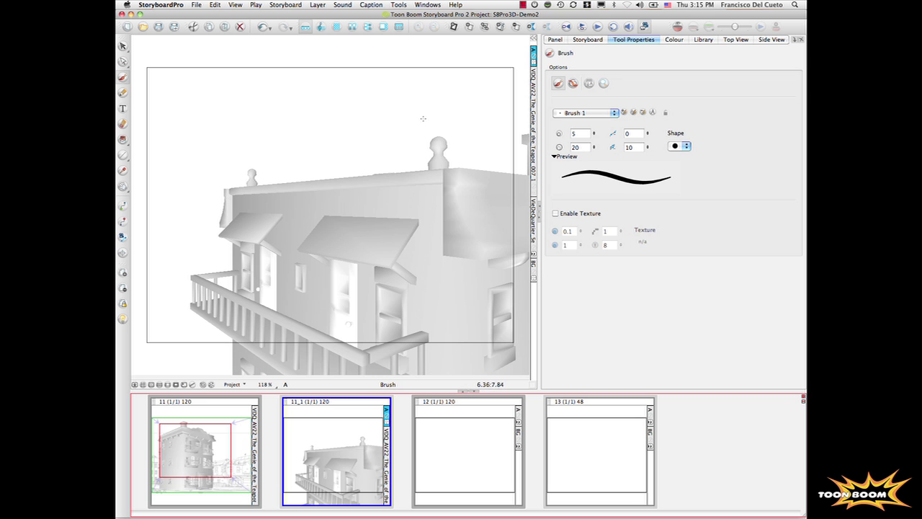
Draw a stick figure's head, triangular body and arms above the house's roof.
mouse_move(421, 113)
mouse_down()
mouse_move(409, 119)
mouse_move(401, 191)
mouse_up()
mouse_move(422, 145)
mouse_down()
mouse_move(412, 193)
mouse_move(400, 191)
mouse_up()
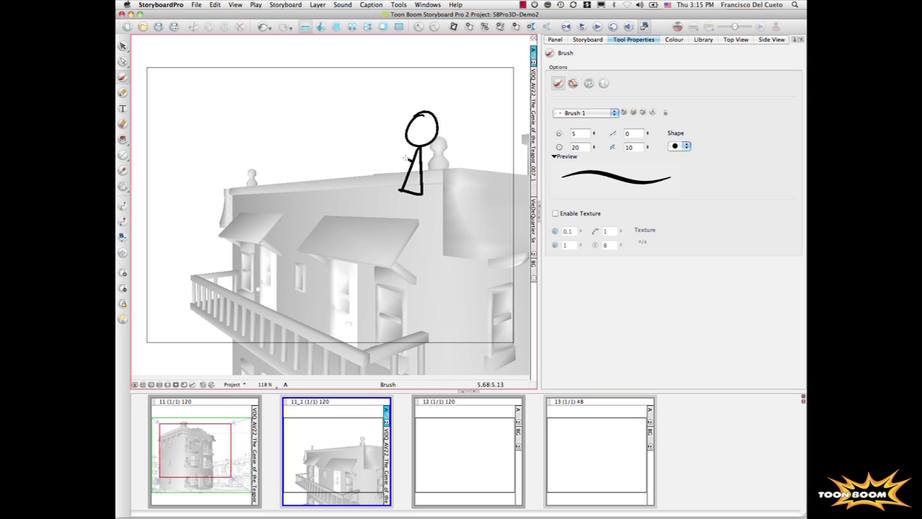
mouse_move(409, 158)
mouse_down()
mouse_move(397, 153)
mouse_move(440, 155)
mouse_up()
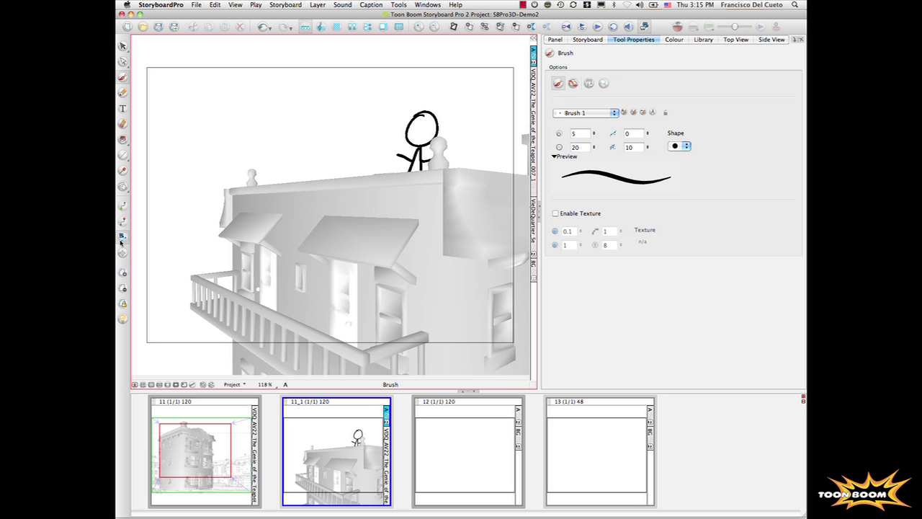
click(124, 206)
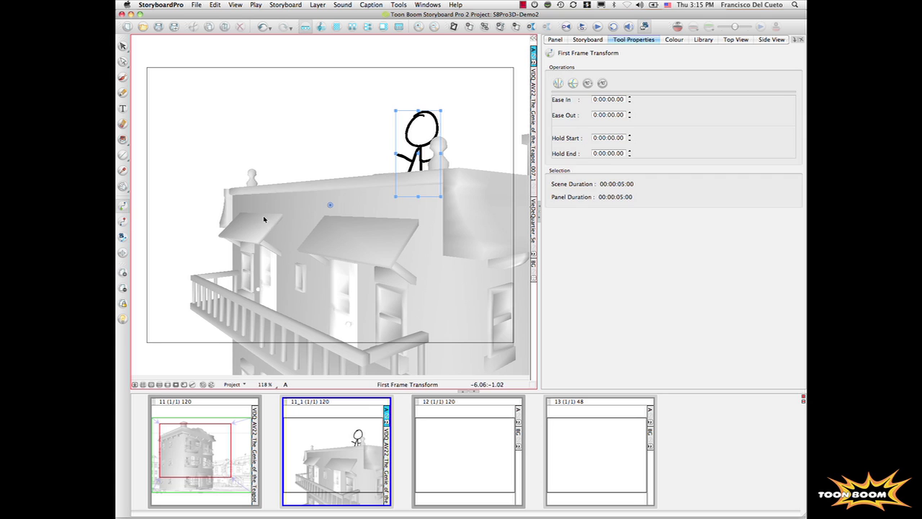
Move the stick figure along the rooftop and in depth via Top View, then swap it for the genie drawing.
click(735, 40)
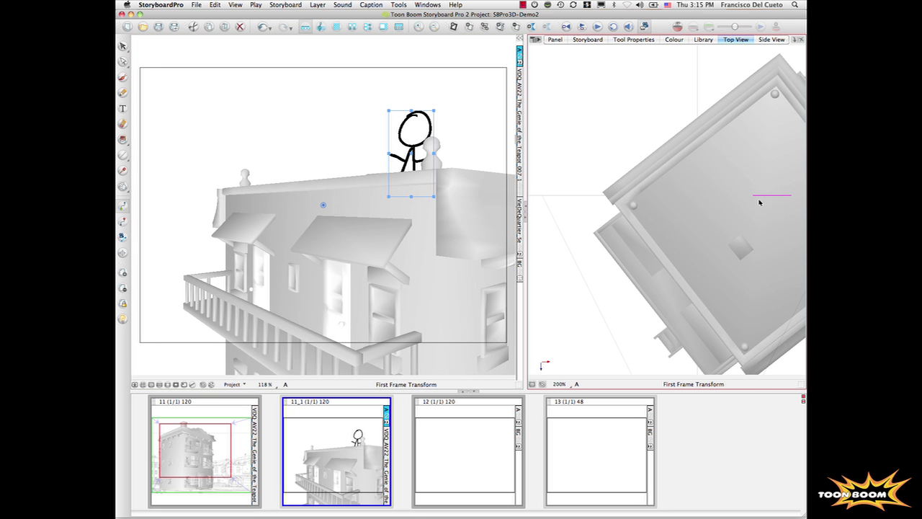
drag(766, 194, 677, 355)
drag(290, 128, 358, 256)
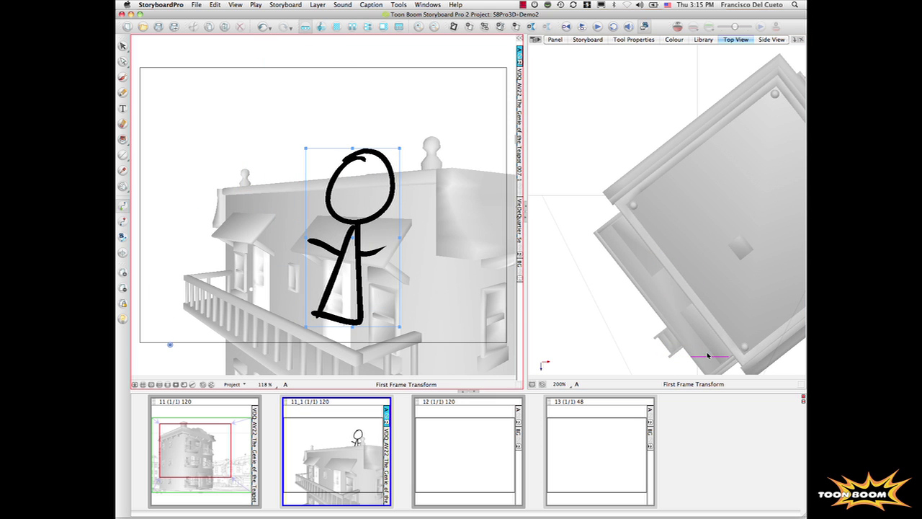
drag(708, 357, 710, 291)
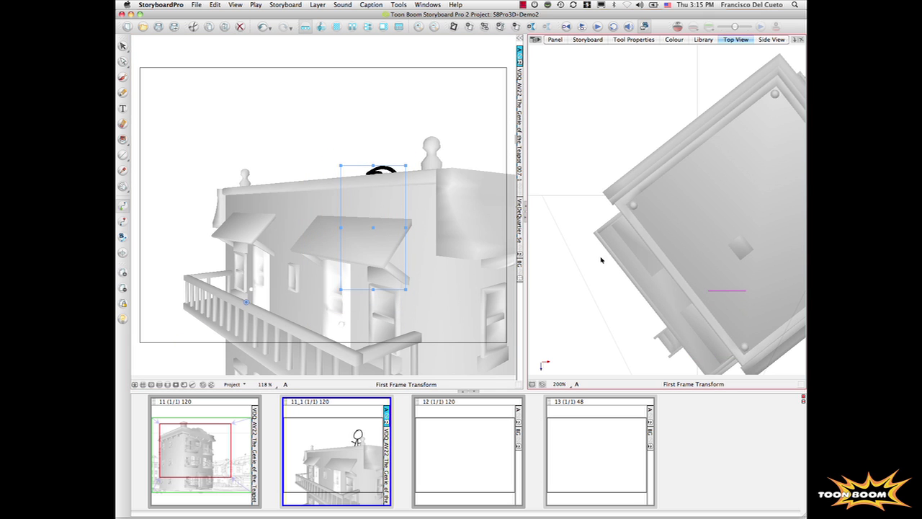
drag(388, 169, 396, 99)
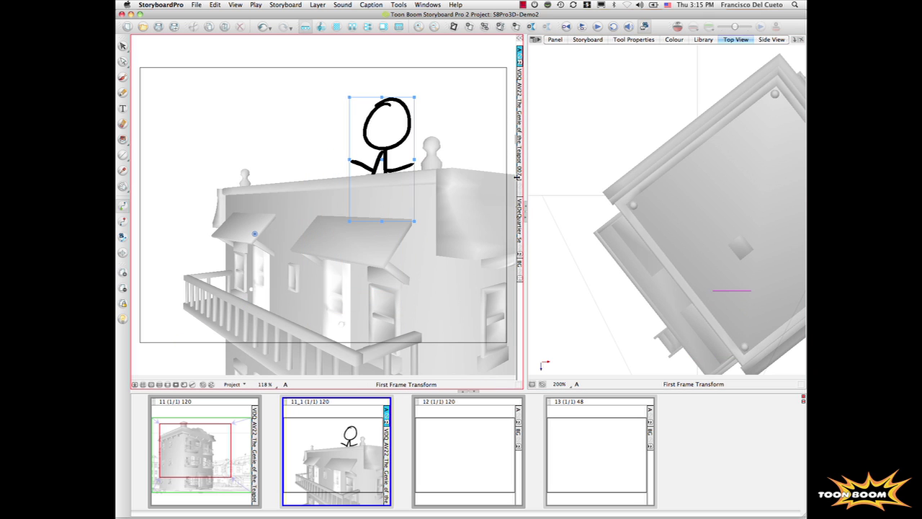
click(519, 62)
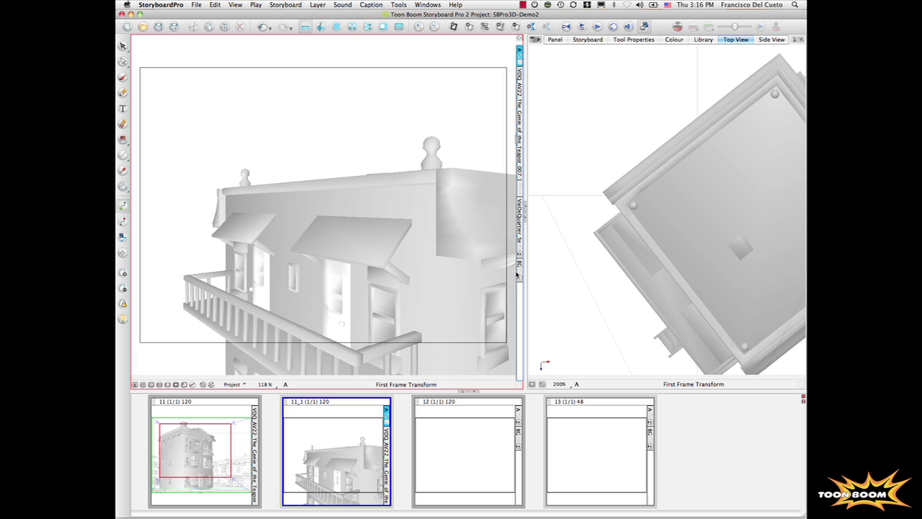
click(521, 196)
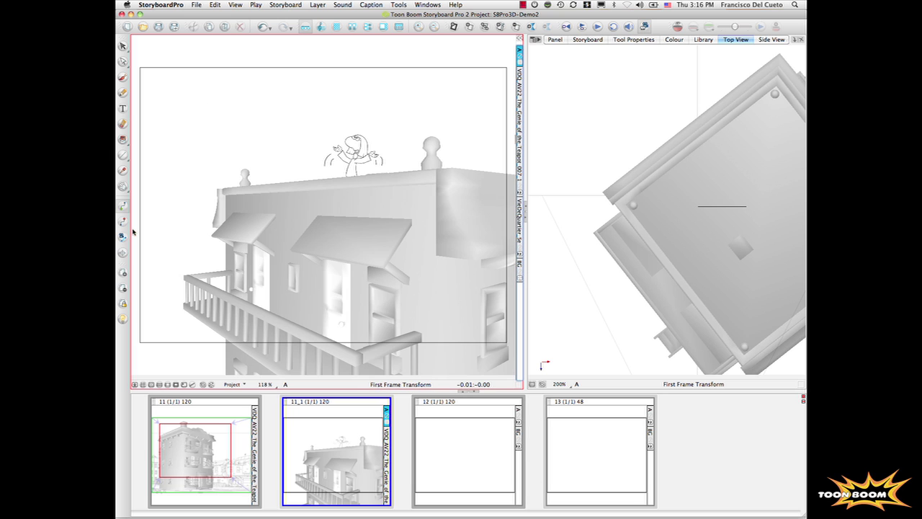
Drag the genie drawing right across the rooftop, then select the 3D house model.
click(361, 155)
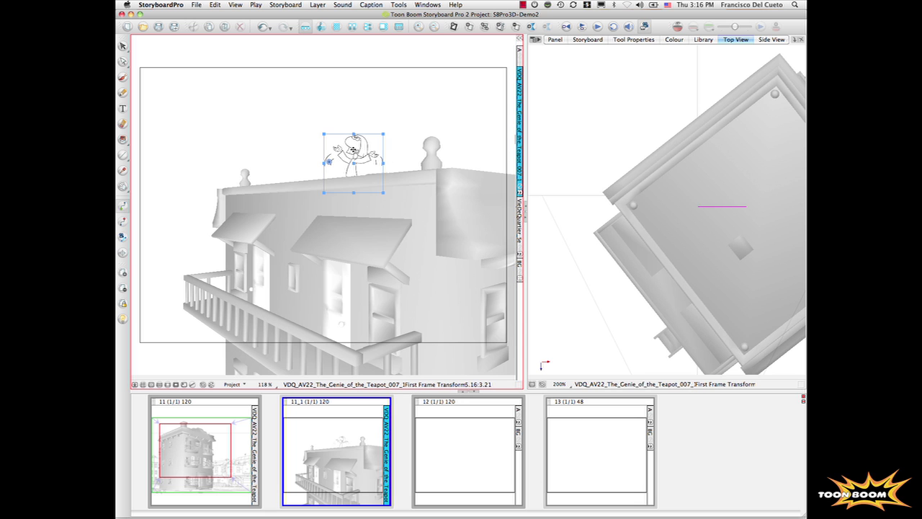
mouse_move(326, 153)
mouse_down()
mouse_move(275, 143)
mouse_move(159, 170)
mouse_move(202, 186)
mouse_move(366, 160)
mouse_move(358, 151)
mouse_up()
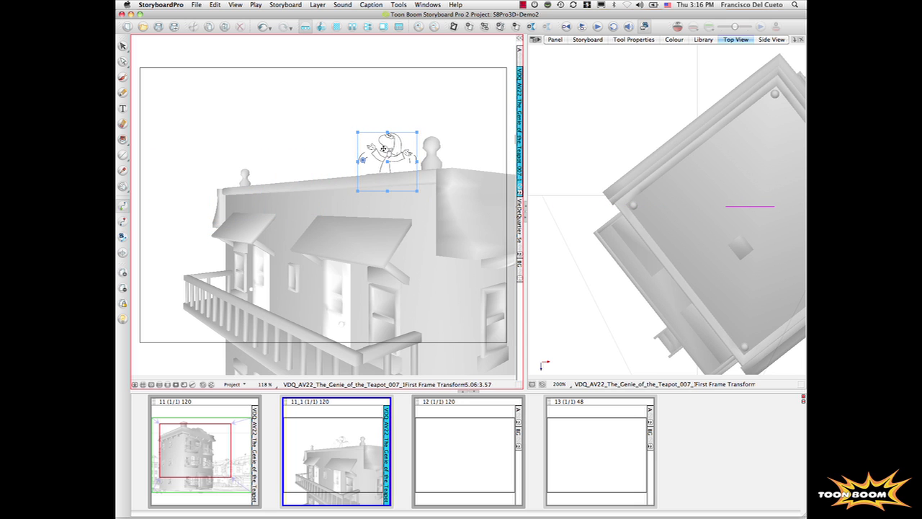
click(742, 220)
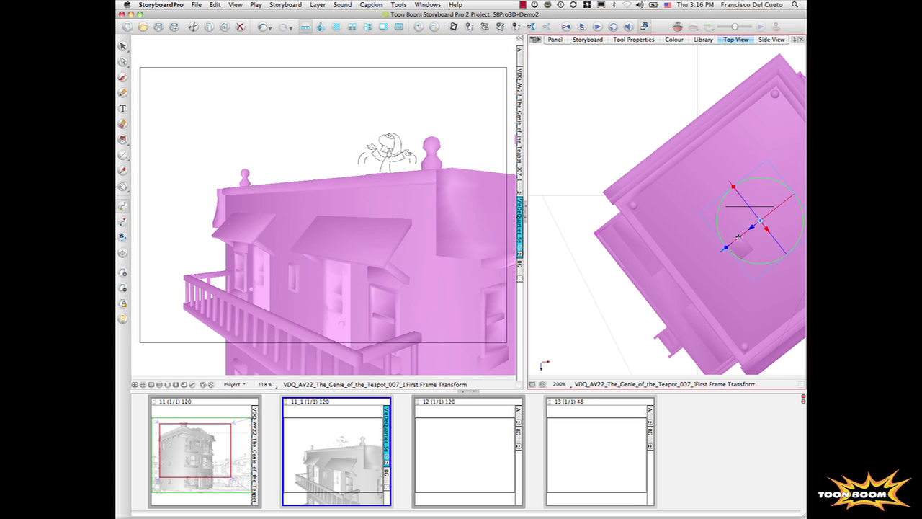
click(342, 405)
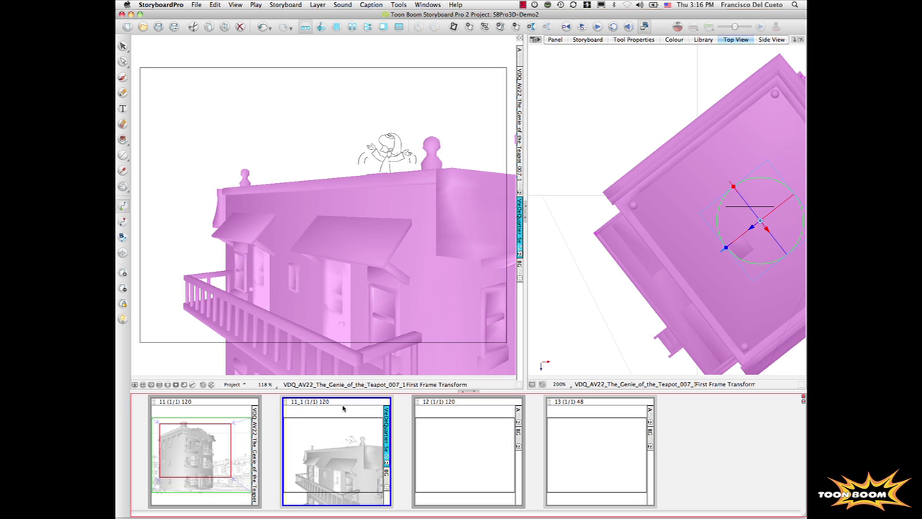
Import the BG_Father_Living_room_nb model from the OsbModels library folder into panel 12.
click(459, 406)
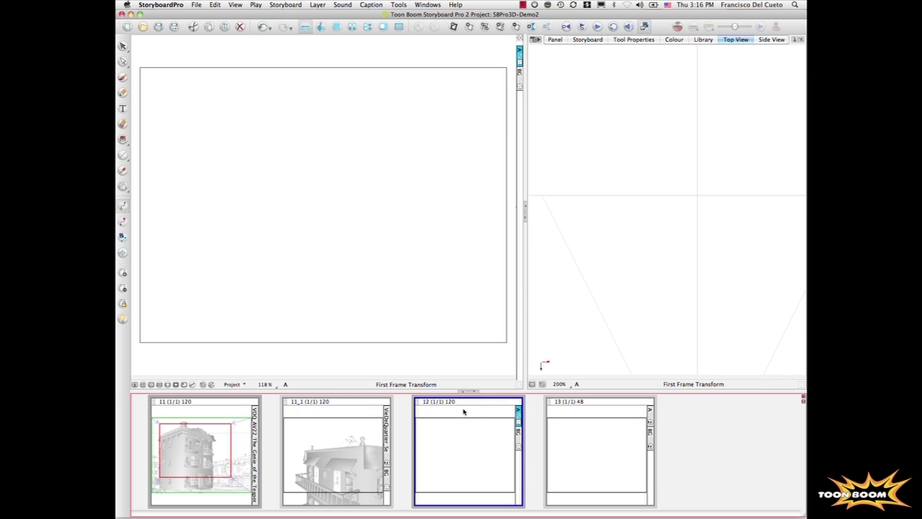
click(702, 39)
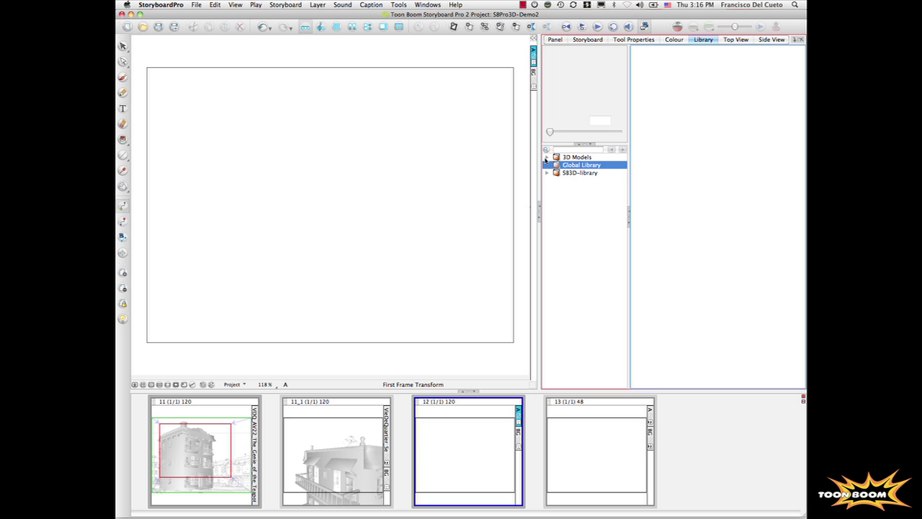
click(547, 157)
click(585, 165)
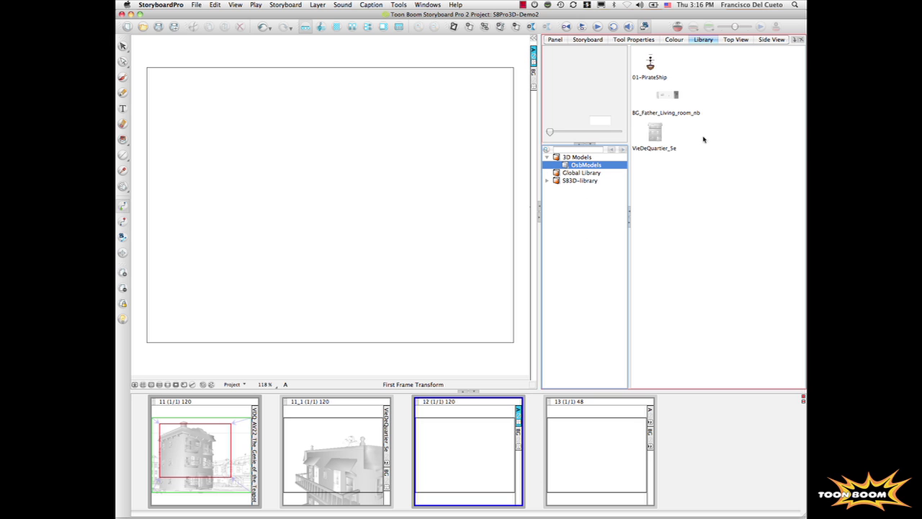
drag(676, 98, 412, 186)
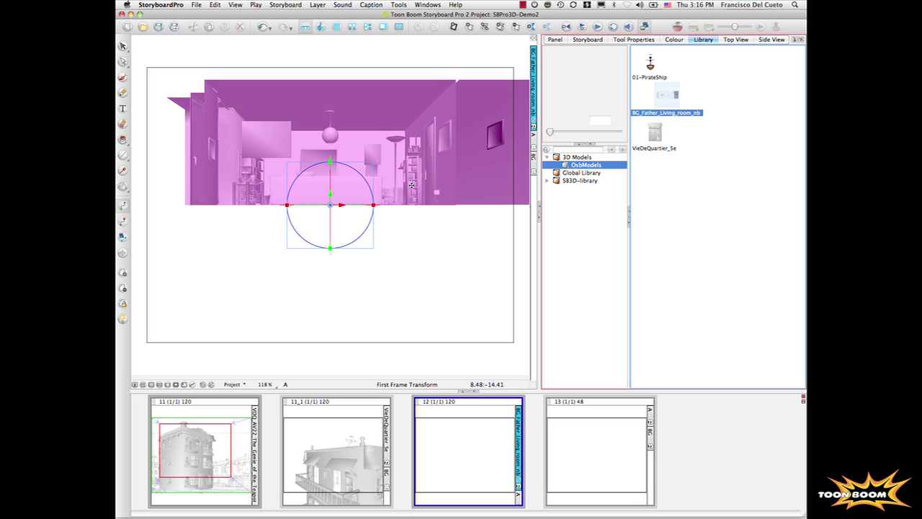
Enlarge the living room model and lower it so the coffee table shows in frame.
click(736, 39)
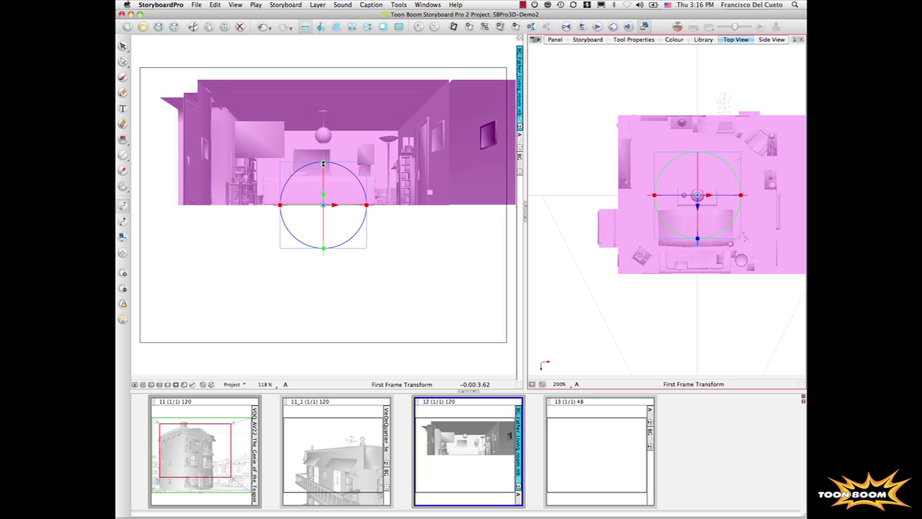
click(323, 195)
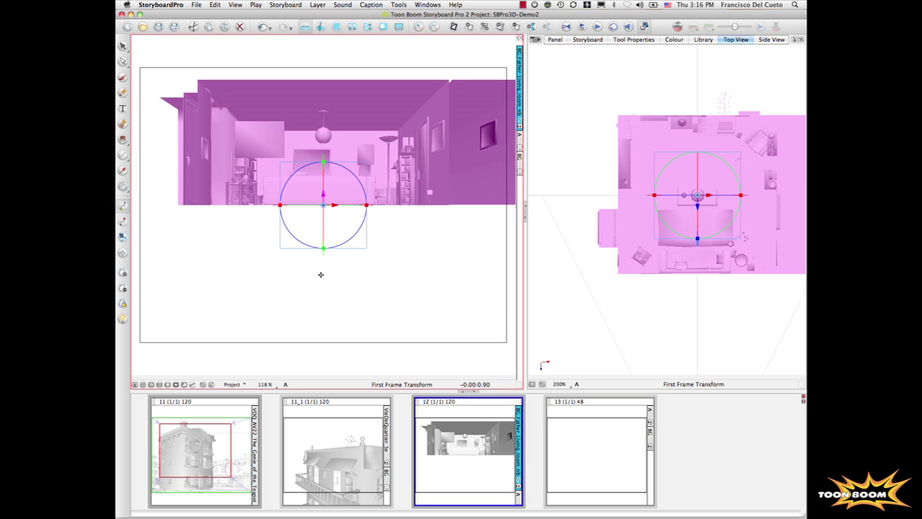
drag(322, 274, 315, 281)
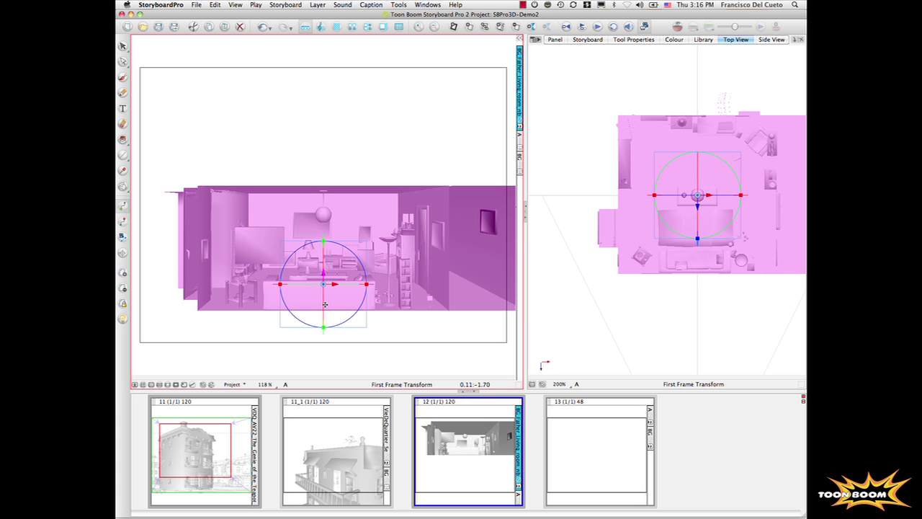
drag(325, 305, 797, 66)
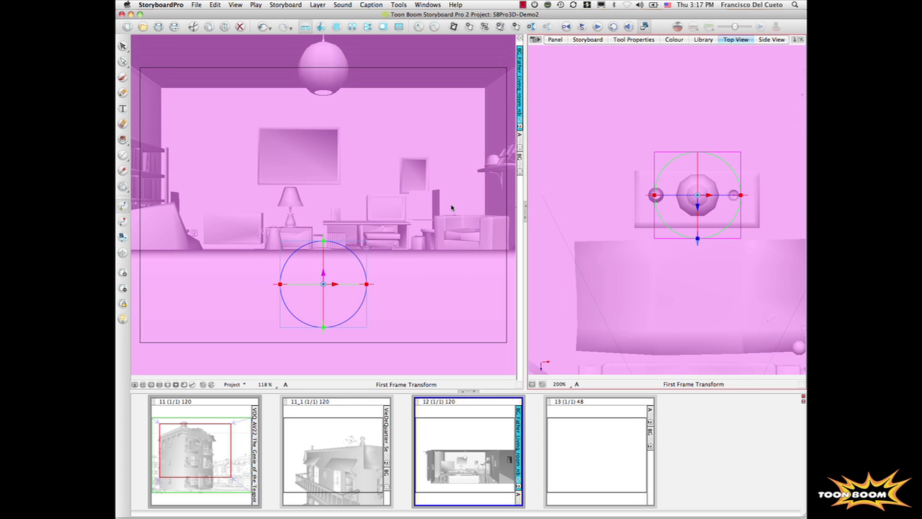
drag(323, 272, 323, 291)
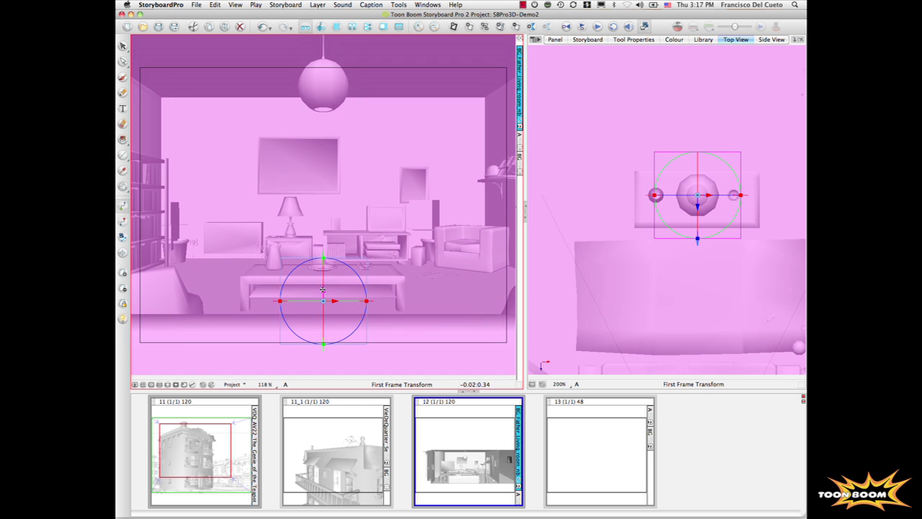
key(shift+z)
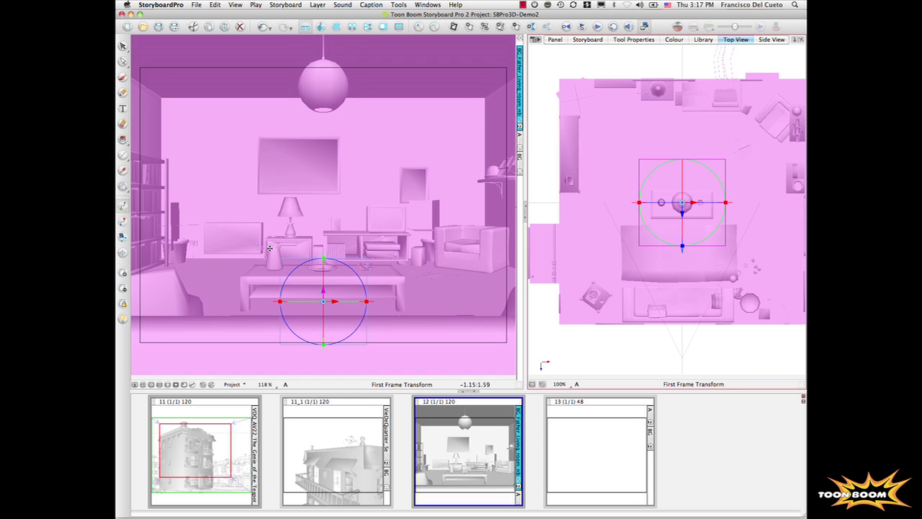
click(270, 254)
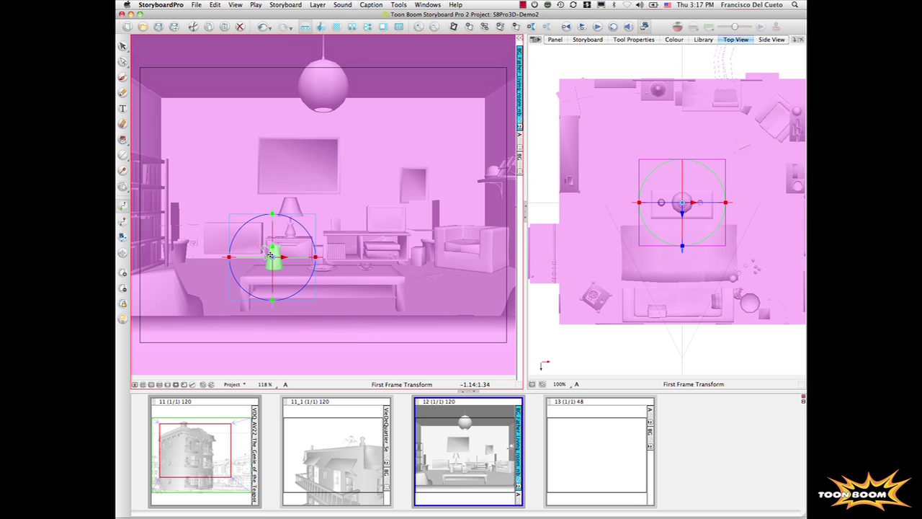
Nudge the vase up and slightly right, then slide the laptop slightly left.
mouse_move(272, 254)
mouse_down()
mouse_move(274, 200)
mouse_move(271, 249)
mouse_up()
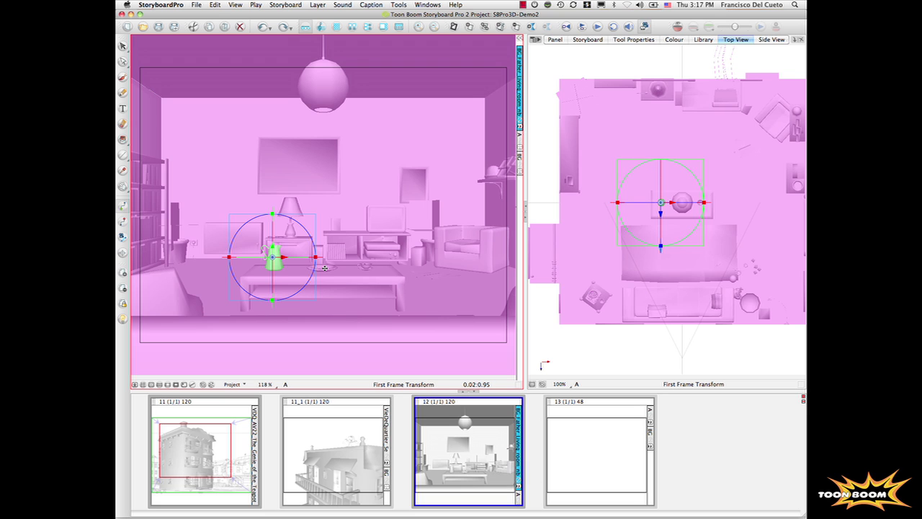
click(325, 268)
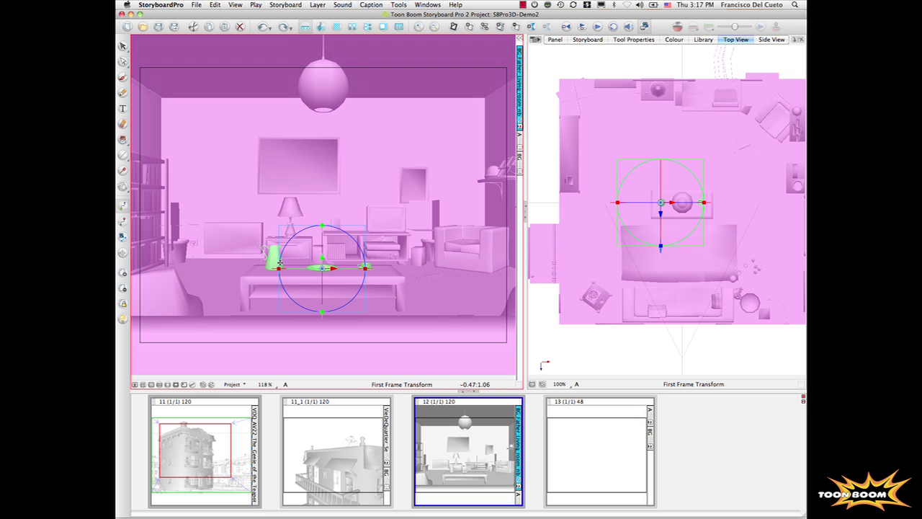
mouse_move(270, 262)
mouse_down()
mouse_move(293, 262)
mouse_move(272, 261)
mouse_up()
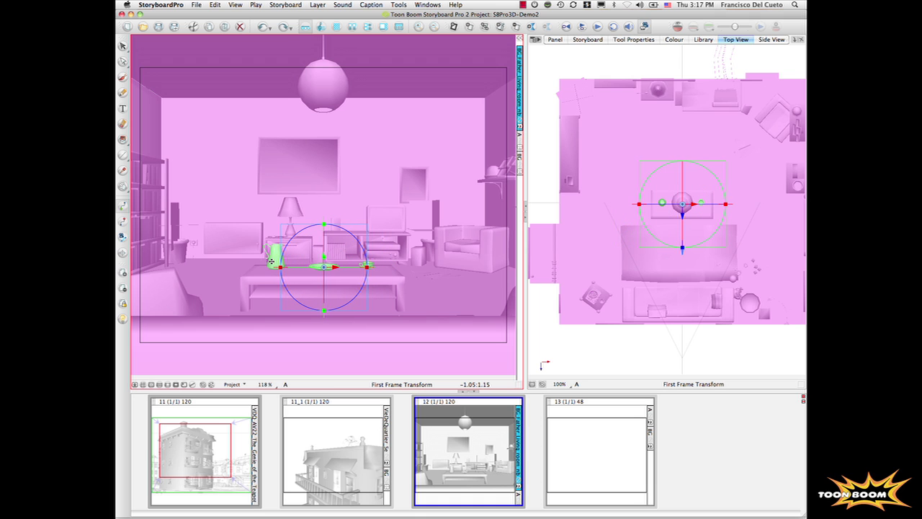
key(Escape)
click(391, 217)
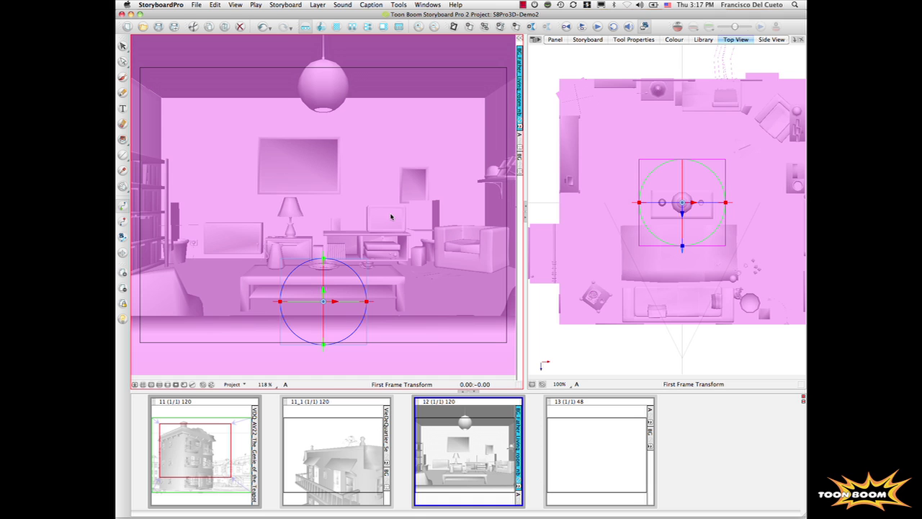
mouse_move(393, 214)
mouse_down()
mouse_move(359, 214)
mouse_move(377, 213)
mouse_up()
Move the armchair from the back corner toward the front of the room, fine-tuning its position.
click(468, 257)
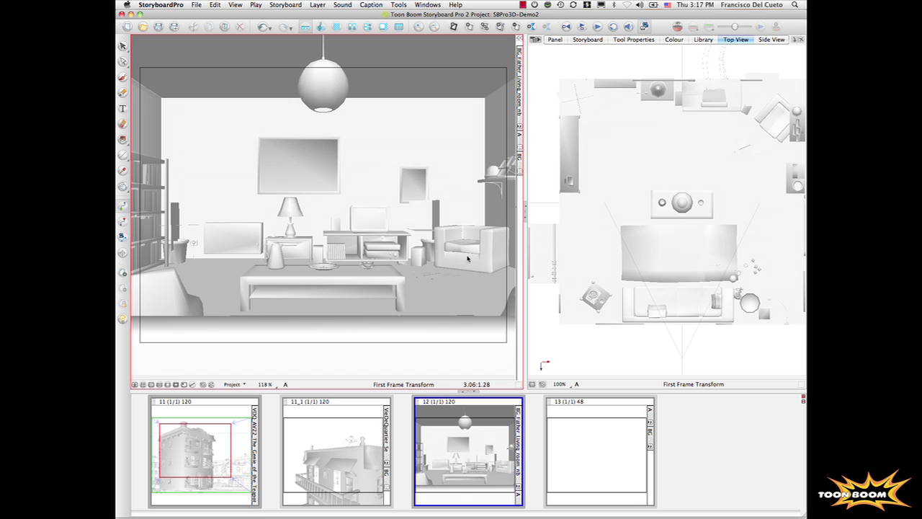
click(467, 256)
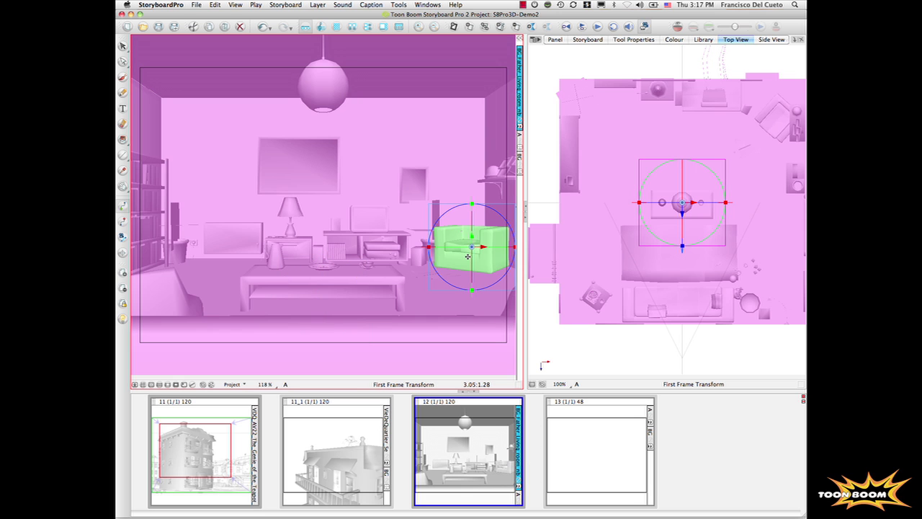
click(772, 126)
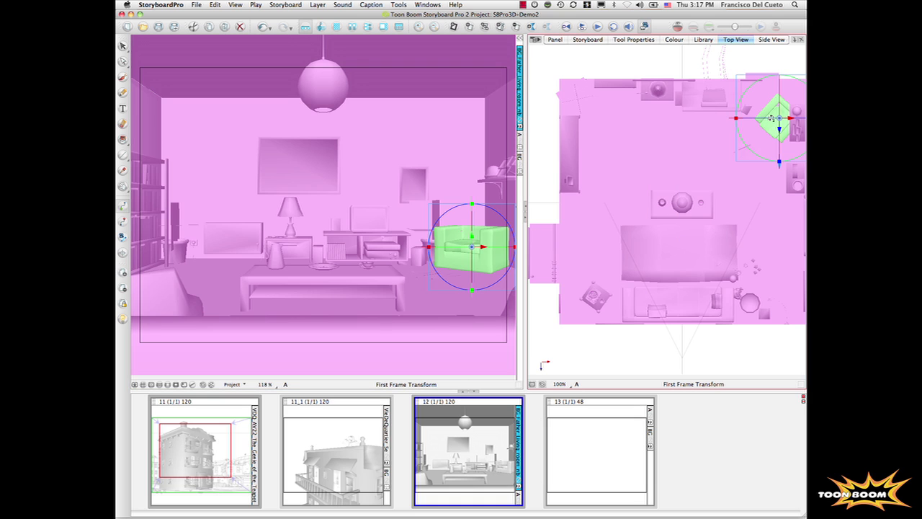
drag(779, 133, 759, 177)
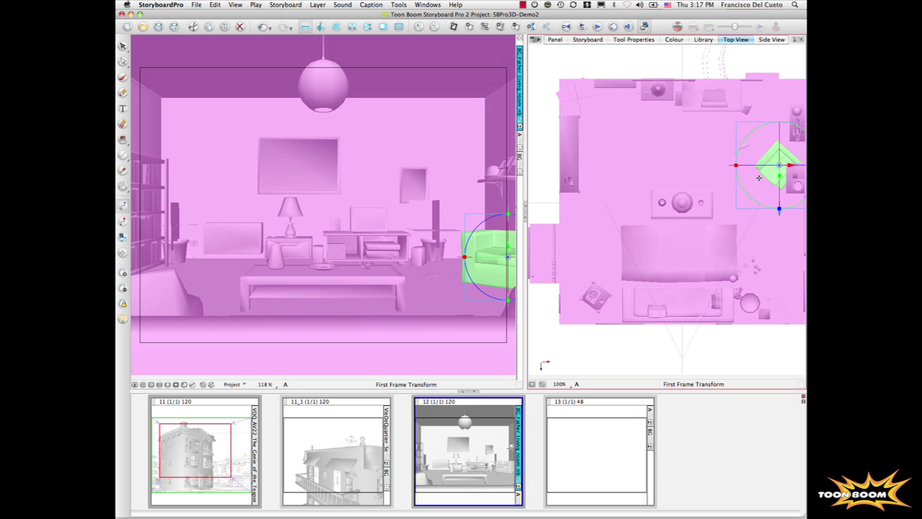
drag(759, 177, 707, 176)
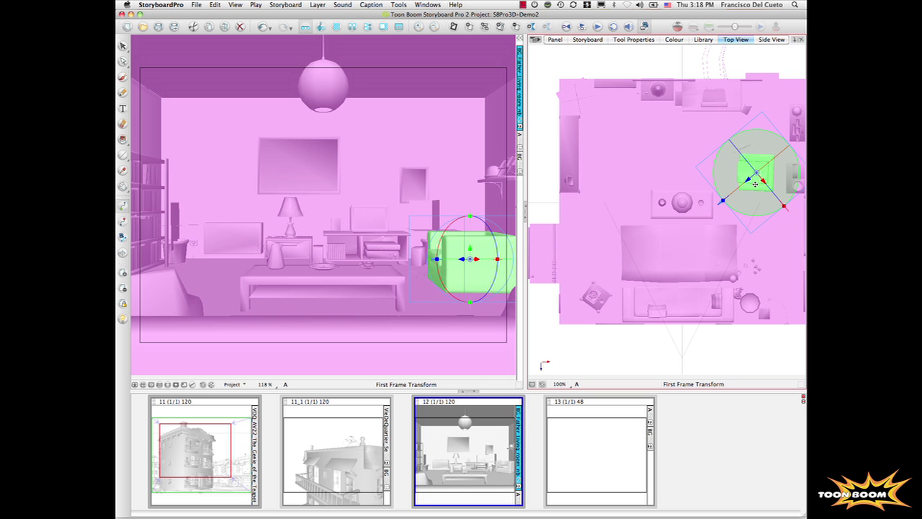
drag(755, 185, 761, 187)
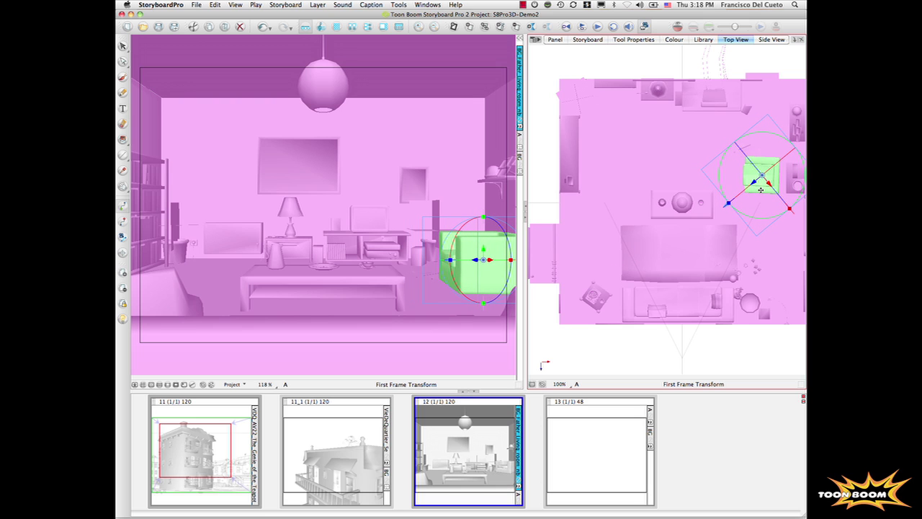
drag(761, 189, 753, 189)
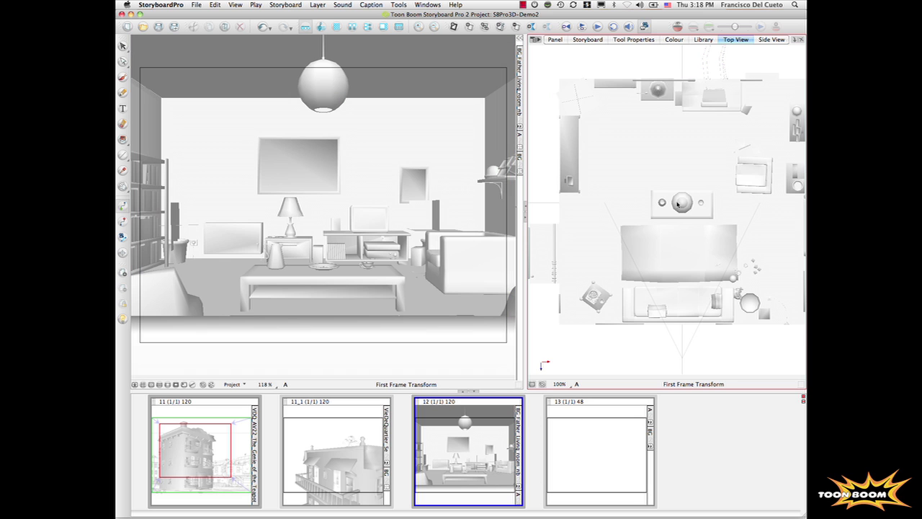
On a new layer, brush a stick figure's head and limbs seated in the armchair.
click(122, 273)
click(122, 80)
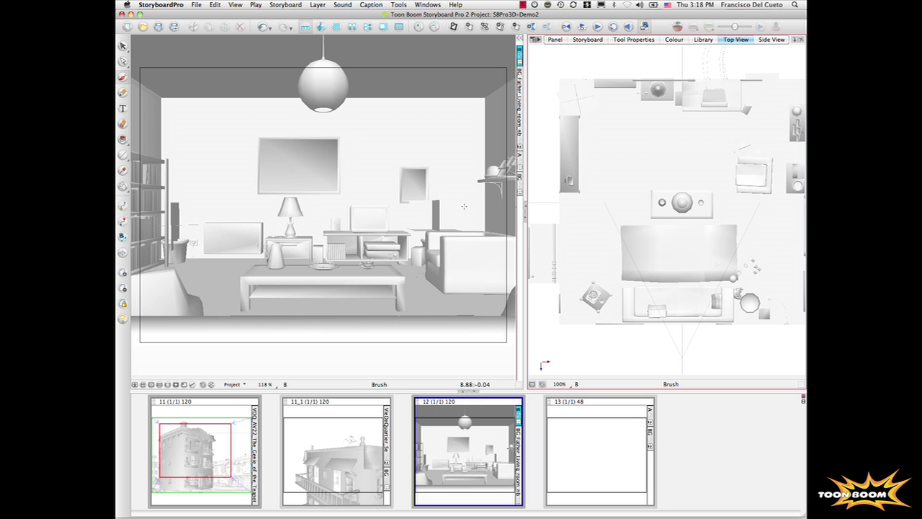
mouse_move(476, 180)
mouse_down()
mouse_move(467, 222)
mouse_move(467, 212)
mouse_move(466, 255)
mouse_move(425, 250)
mouse_move(411, 284)
mouse_up()
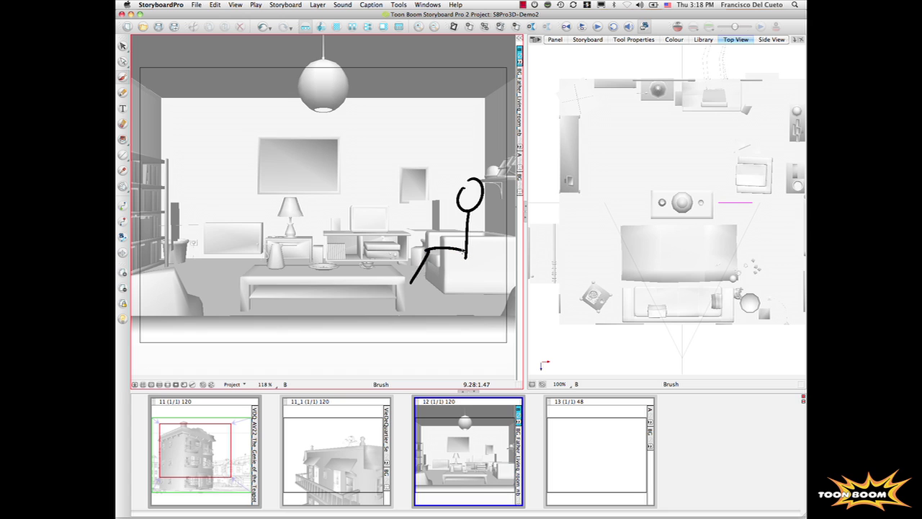
mouse_move(466, 222)
mouse_down()
mouse_move(438, 238)
mouse_move(436, 190)
mouse_move(420, 246)
mouse_move(439, 230)
mouse_up()
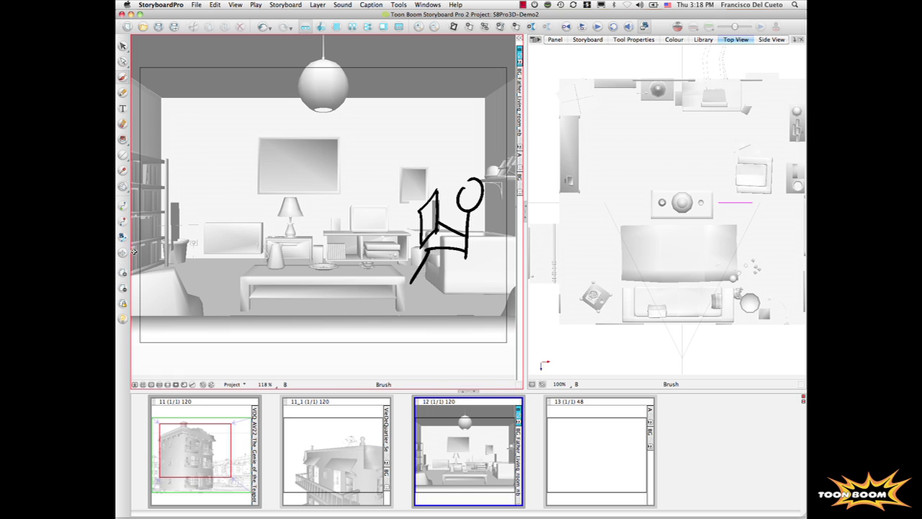
click(122, 207)
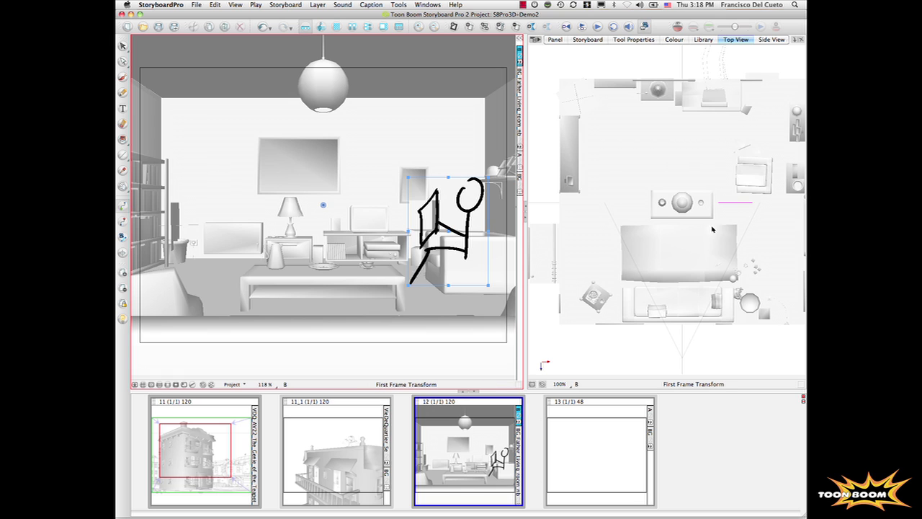
Push the stick figure back in depth and nudge it left and down onto the armchair.
drag(736, 202, 745, 175)
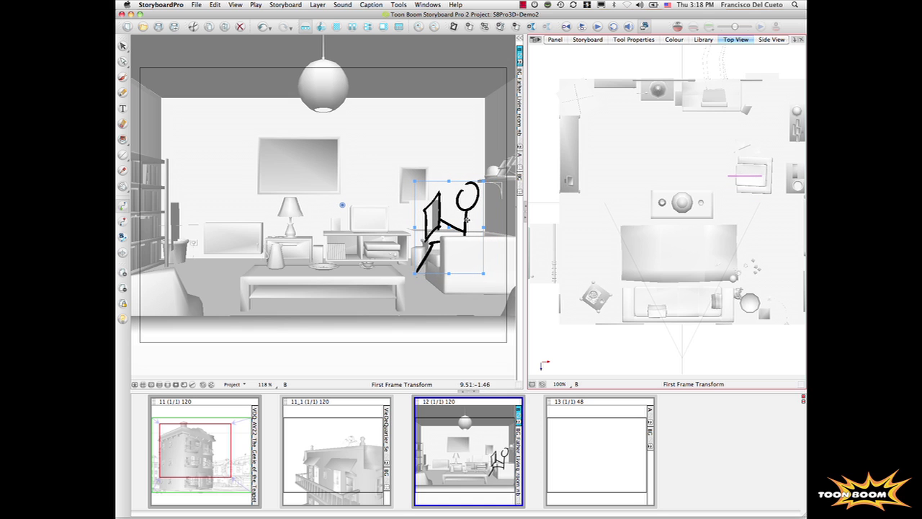
drag(468, 220, 463, 232)
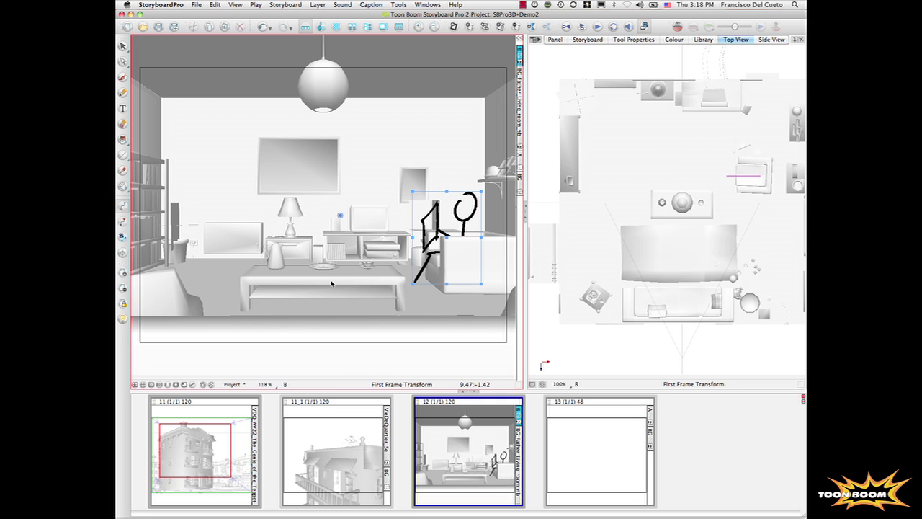
click(123, 236)
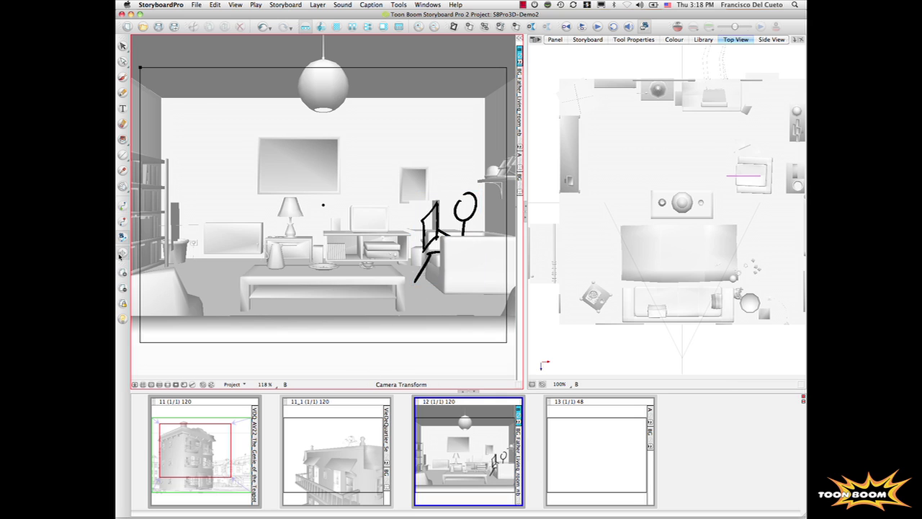
Keyframe a tighter end framing, nudge the start frame left, and play back the camera push-in.
click(624, 40)
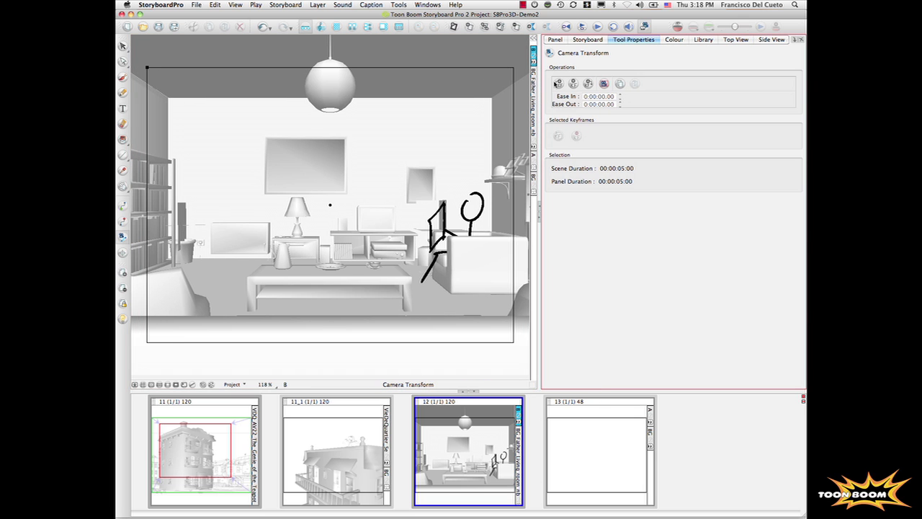
click(589, 85)
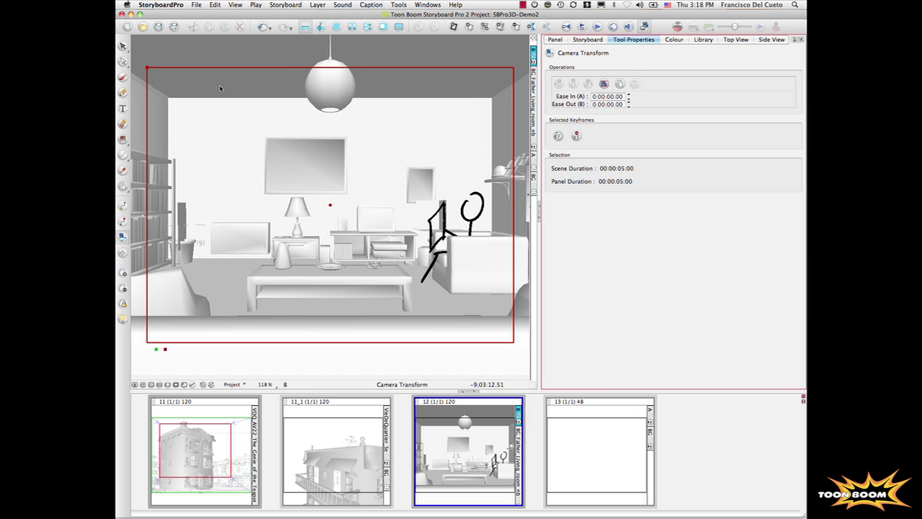
drag(148, 67, 163, 102)
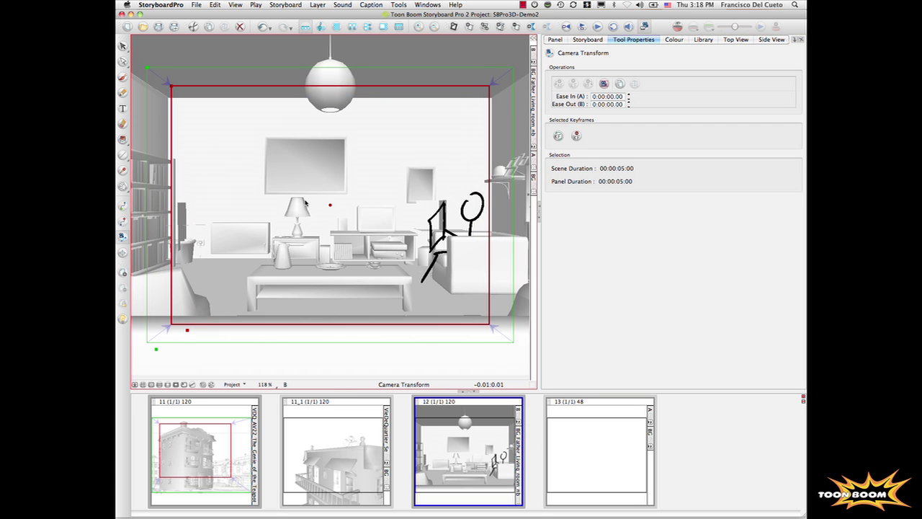
click(156, 349)
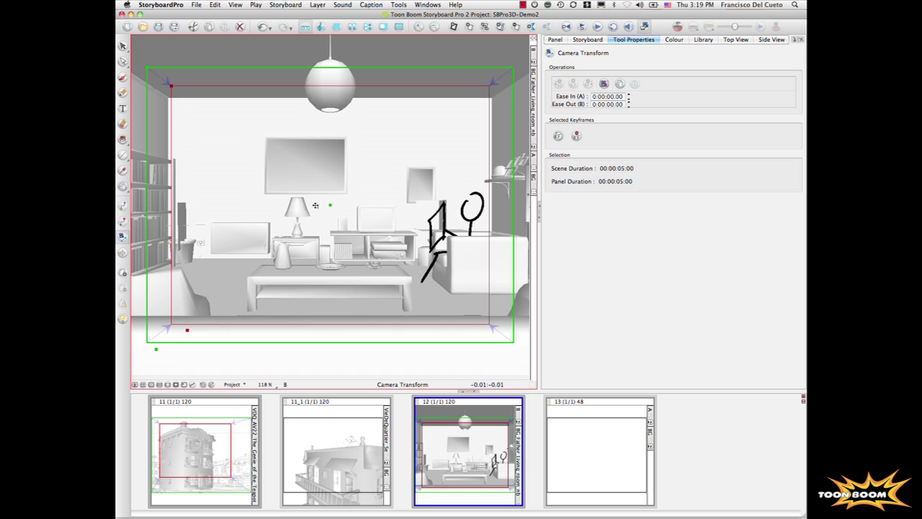
drag(330, 207, 313, 208)
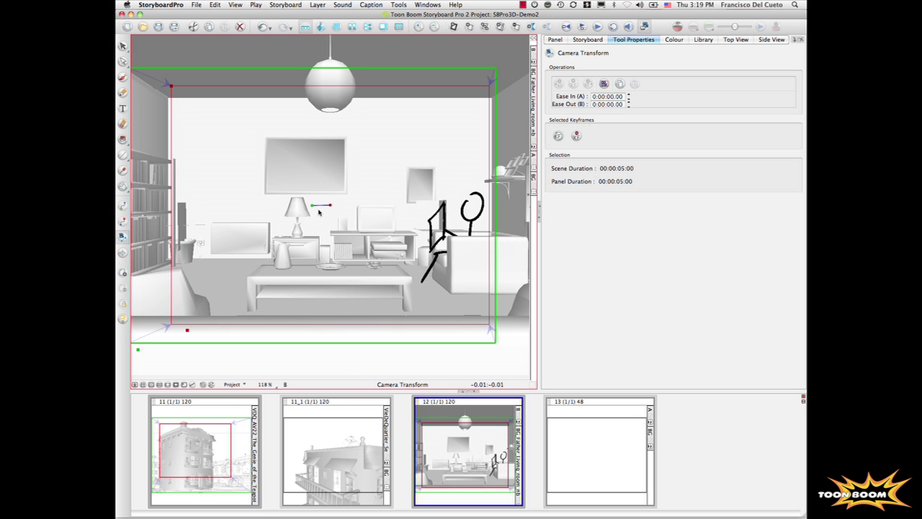
click(583, 28)
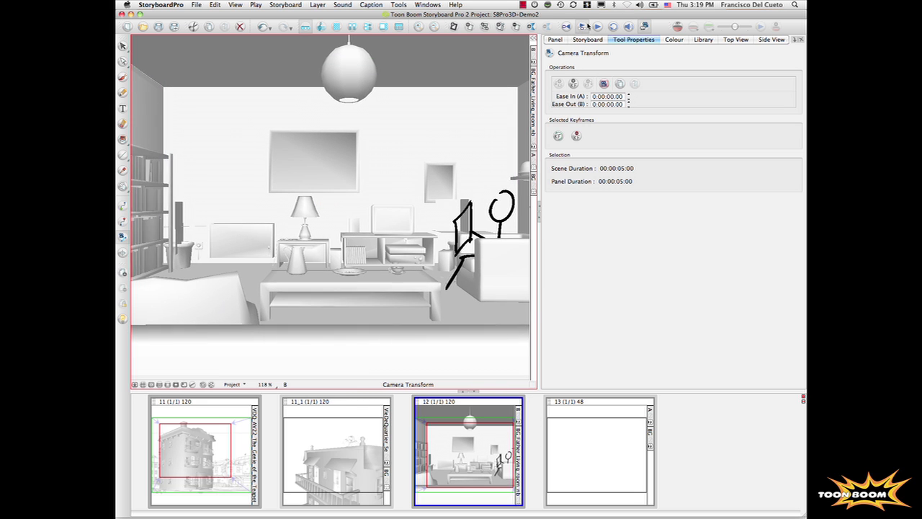